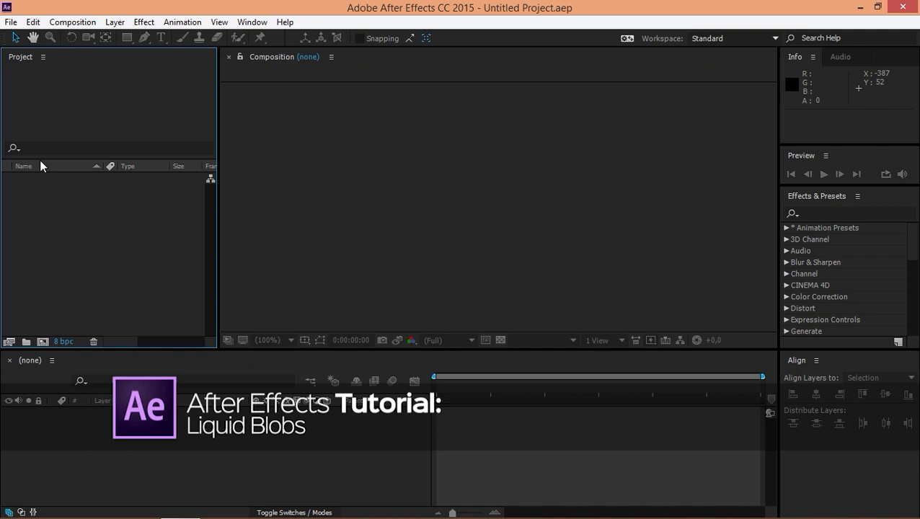
Create a new composition named 'Blob' with a duration of 0;00;05;00
{"action": "left_click", "coordinate": [72, 21]}
{"action": "left_click", "coordinate": [70, 38]}
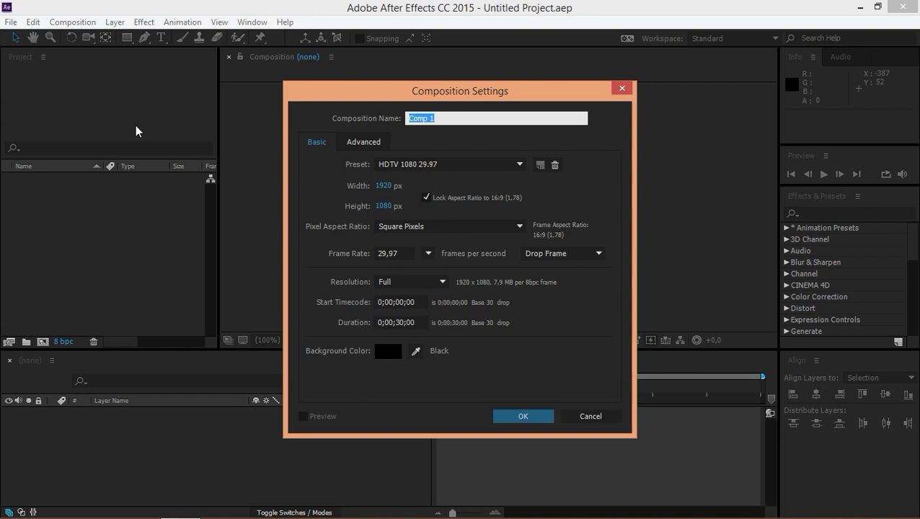
{"action": "type", "text": "Blob"}
{"action": "left_click", "coordinate": [406, 322]}
{"action": "type", "text": "500"}
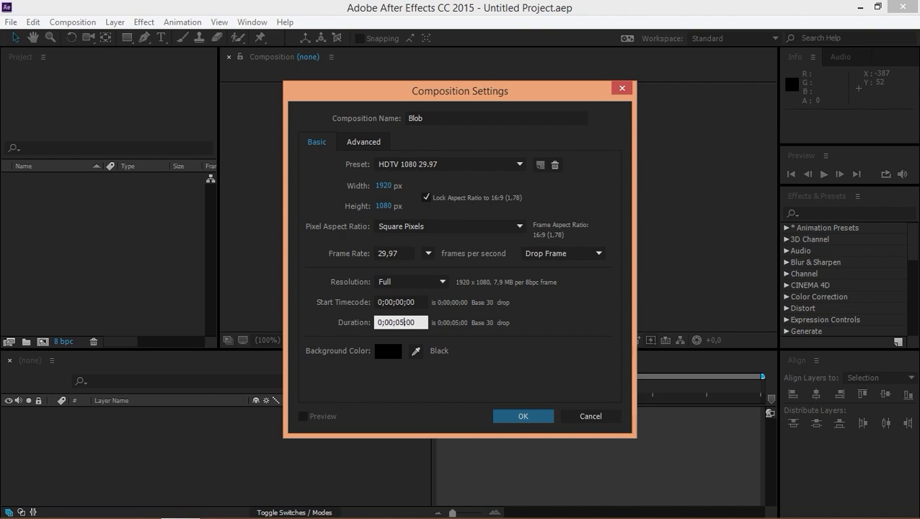
{"action": "key", "text": "Return"}
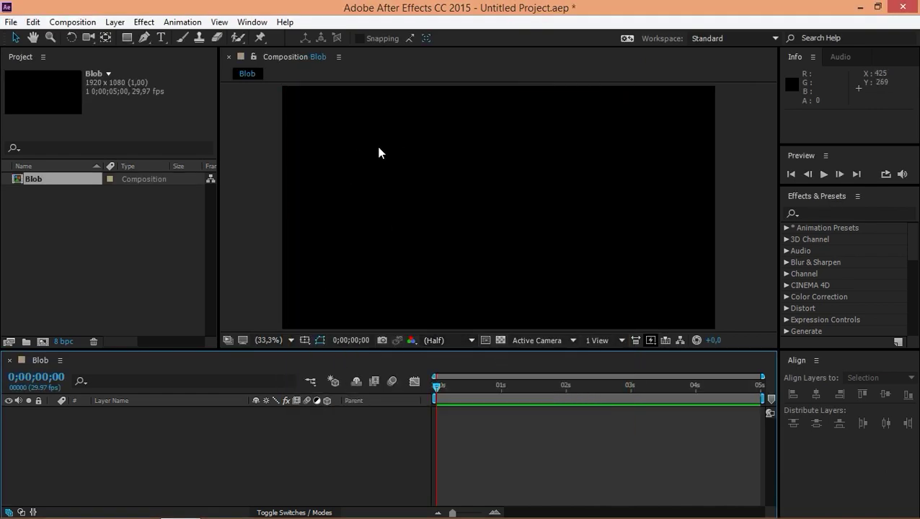
Add a new solid layer coloured vivid purple 6E0DFF to the Blob composition
{"action": "left_click", "coordinate": [114, 22]}
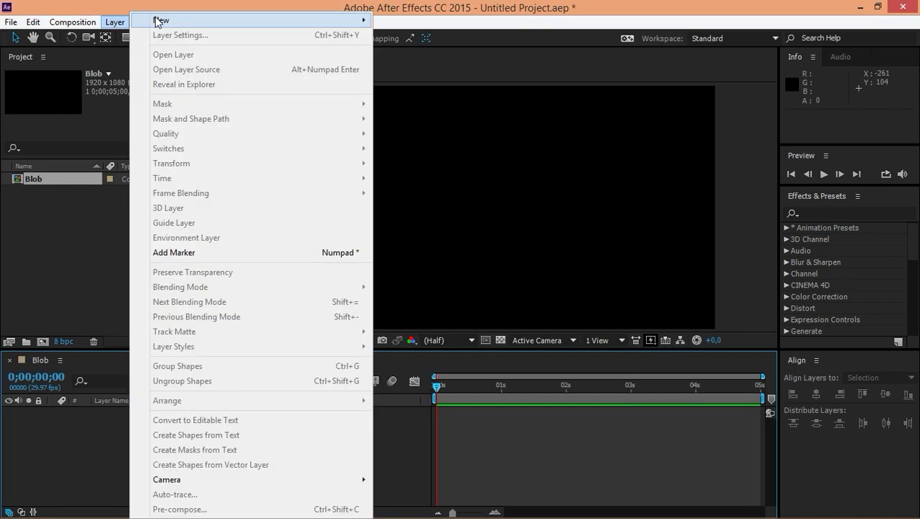
{"action": "mouse_move", "coordinate": [180, 20]}
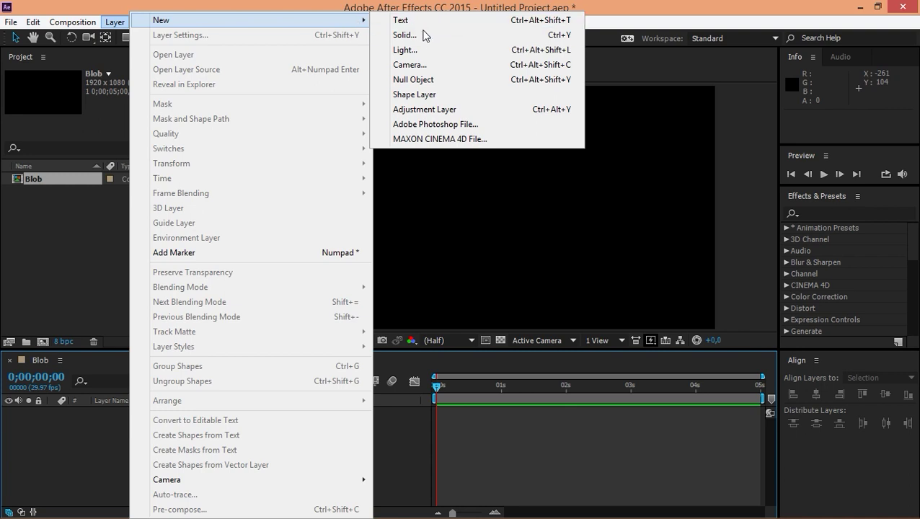
{"action": "left_click", "coordinate": [424, 35]}
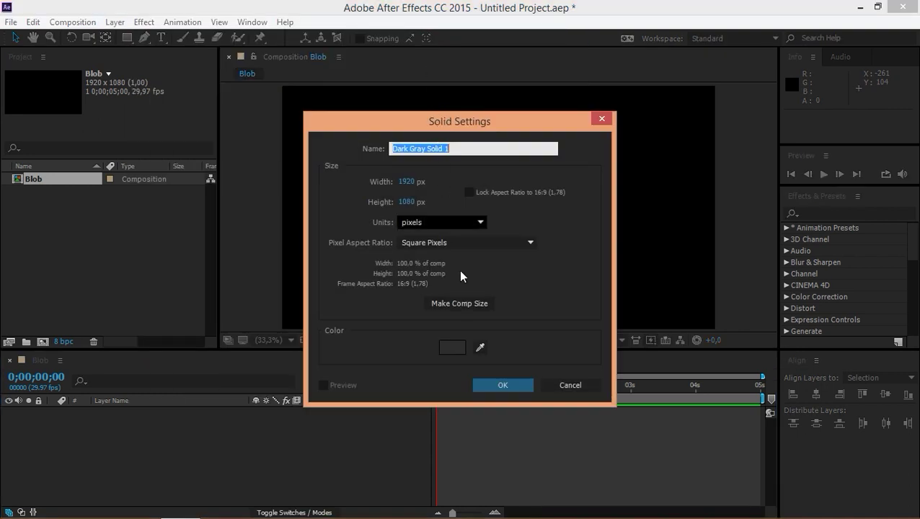
{"action": "left_click", "coordinate": [459, 347]}
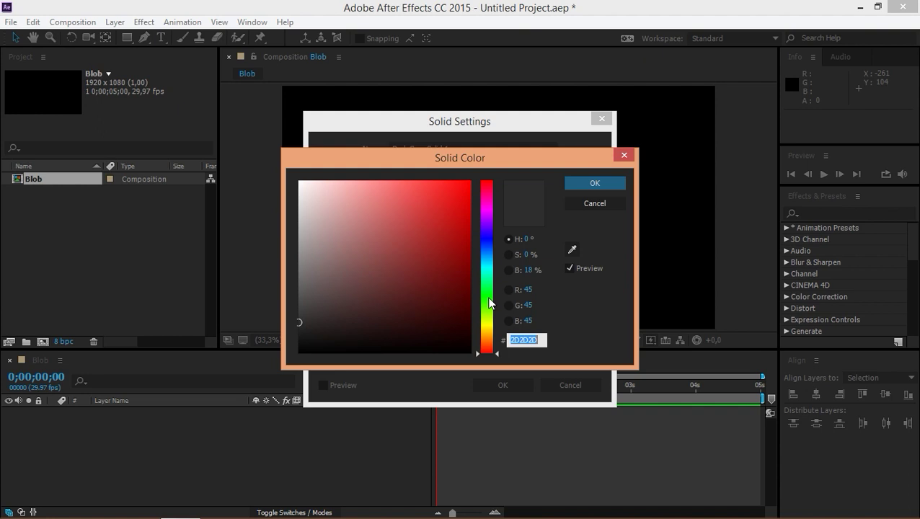
{"action": "left_click", "coordinate": [486, 226]}
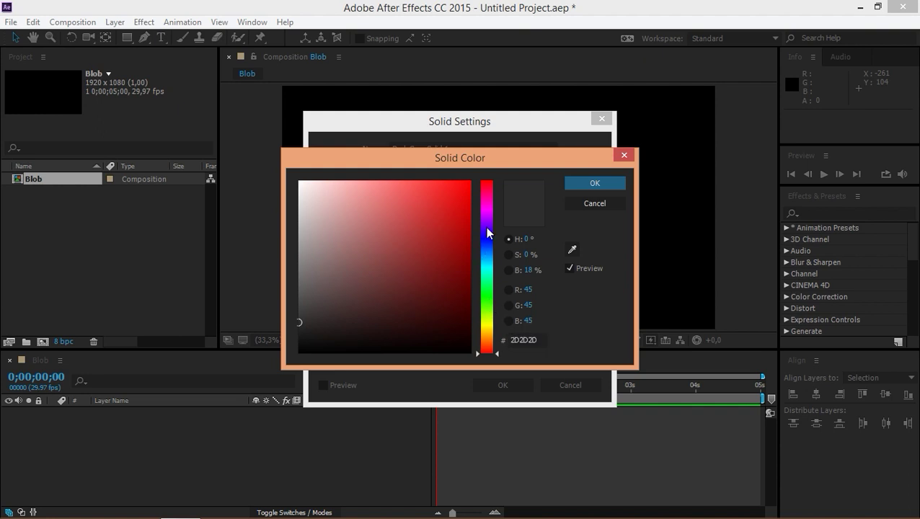
{"action": "left_click_drag", "start_coordinate": [454, 211], "coordinate": [462, 178]}
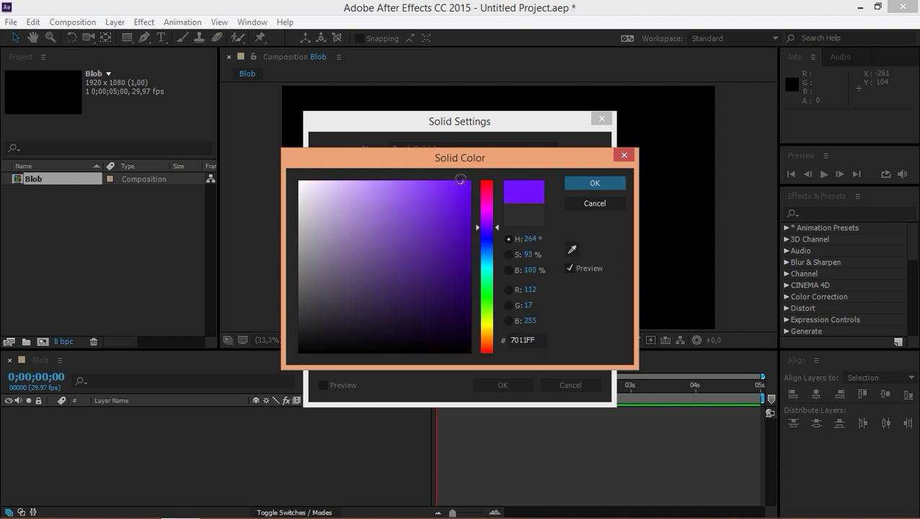
{"action": "left_click", "coordinate": [594, 183]}
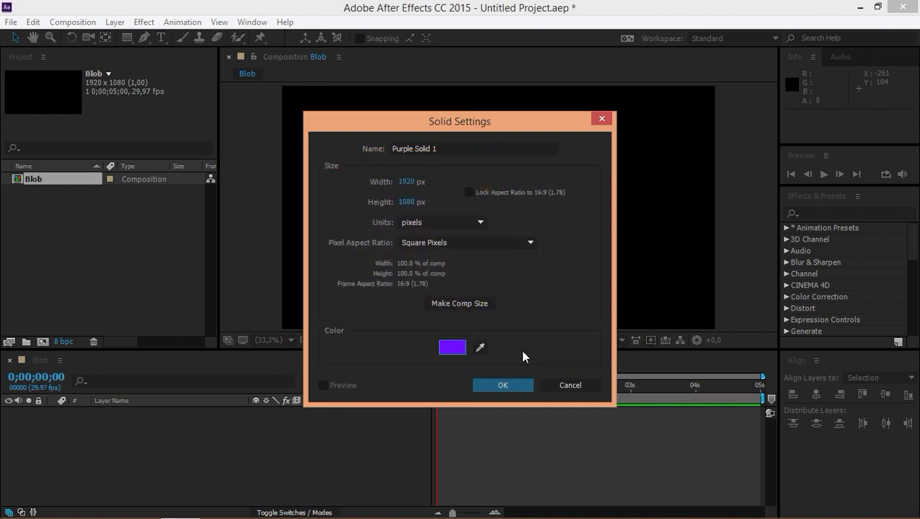
{"action": "left_click", "coordinate": [501, 385]}
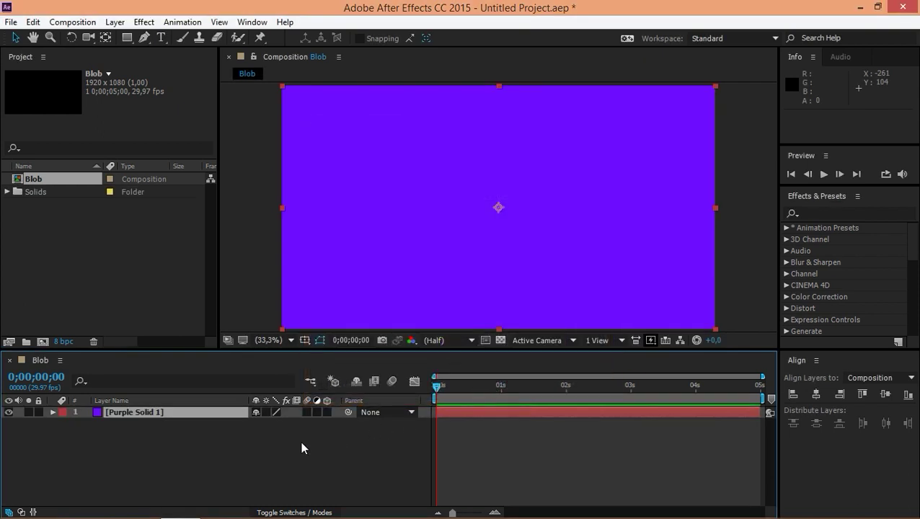
Duplicate the purple solid and recolour the copy yellow FFEB0D
{"action": "key", "text": "ctrl+d"}
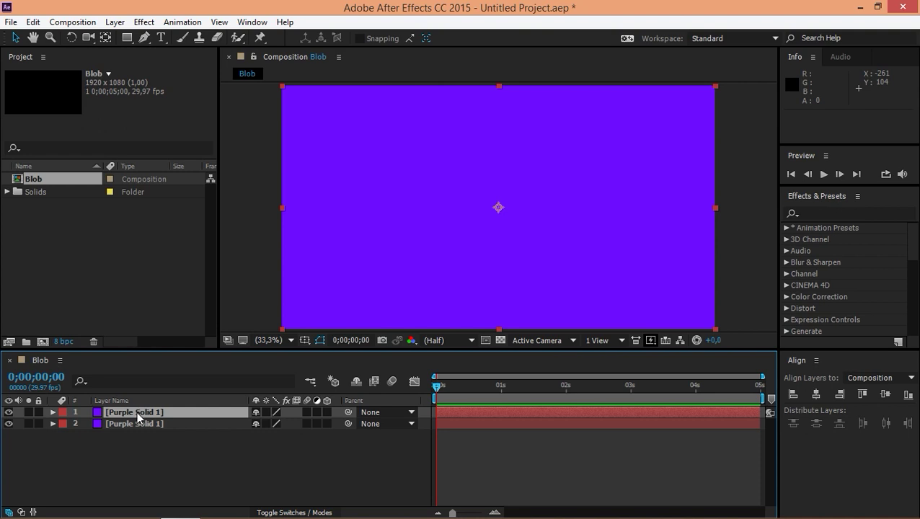
{"action": "key", "text": "ctrl+shift+y"}
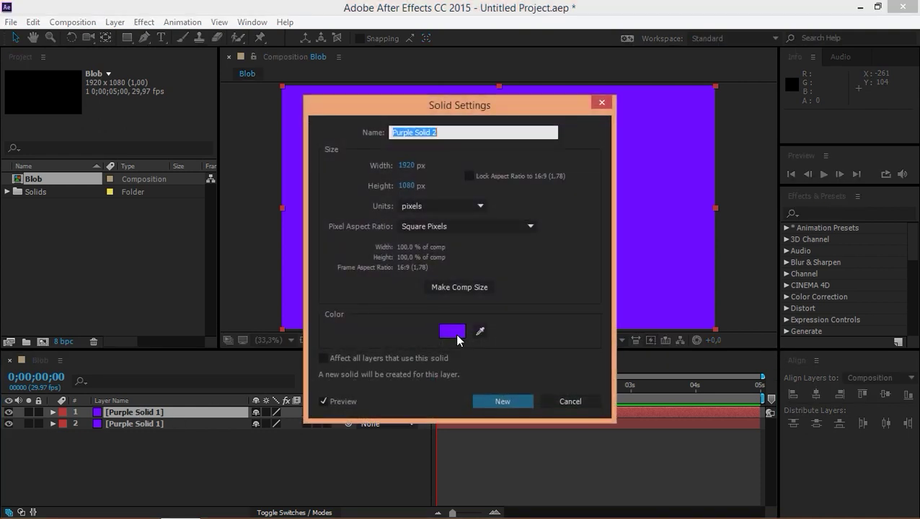
{"action": "left_click", "coordinate": [454, 333]}
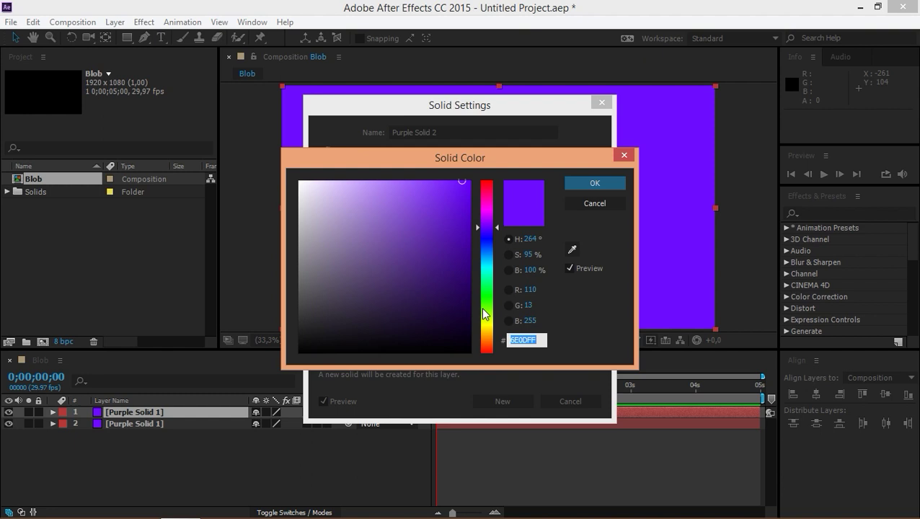
{"action": "left_click_drag", "start_coordinate": [485, 315], "coordinate": [486, 328]}
{"action": "left_click", "coordinate": [592, 186]}
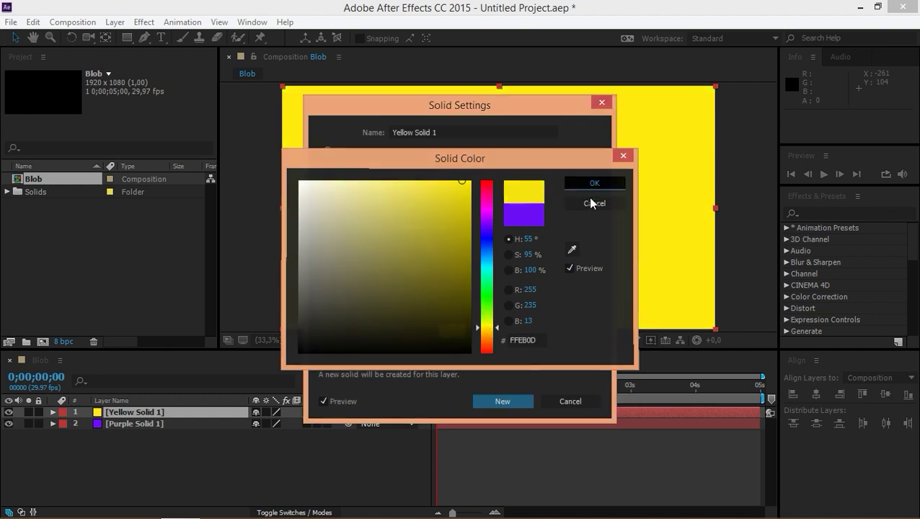
{"action": "left_click", "coordinate": [503, 401]}
{"action": "left_click", "coordinate": [234, 465]}
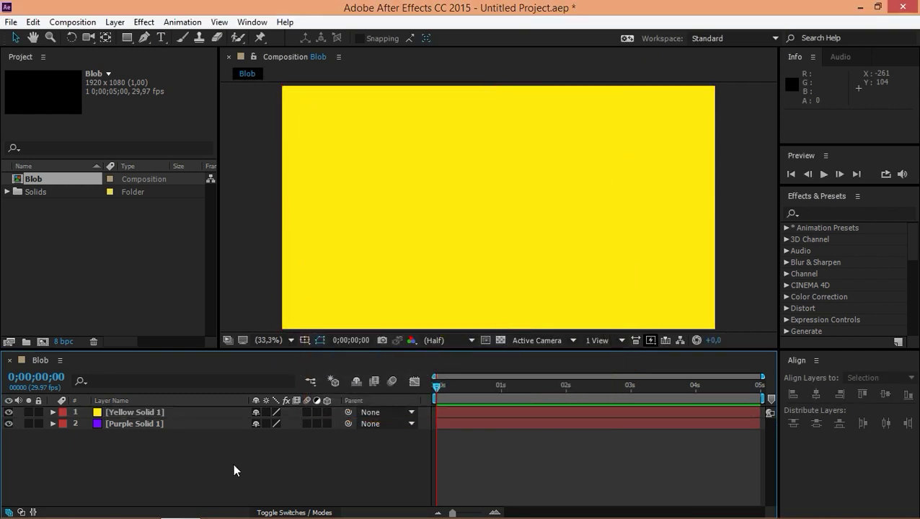
Search Effects & Presets for 'mercury' and drop CC Mr. Mercury onto the yellow solid
{"action": "left_click", "coordinate": [826, 212]}
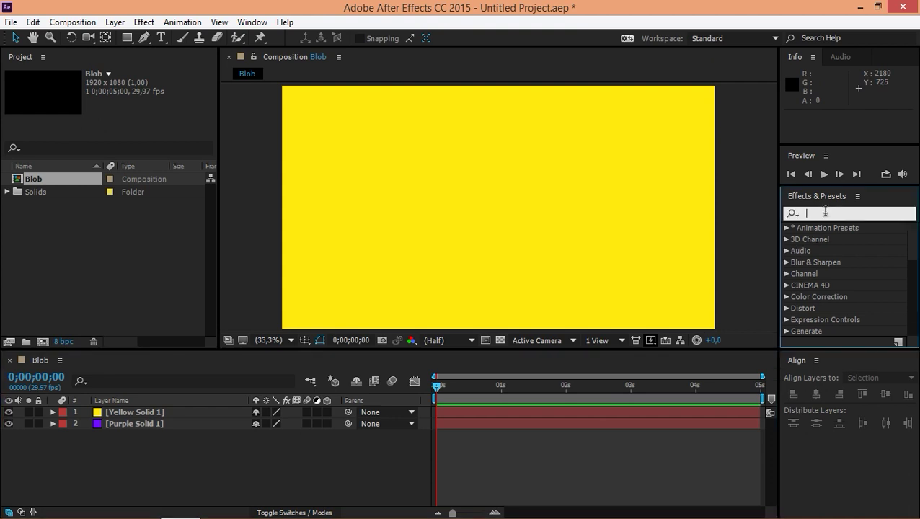
{"action": "type", "text": "mer"}
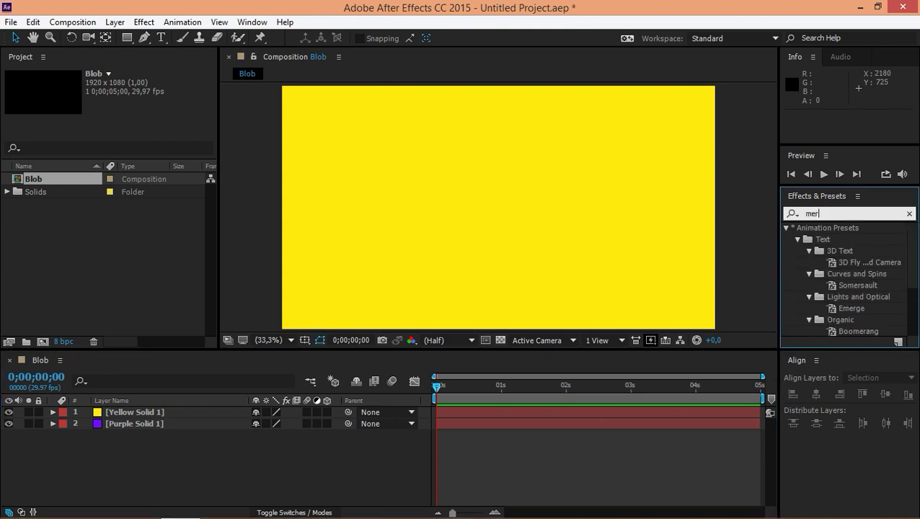
{"action": "type", "text": "cury"}
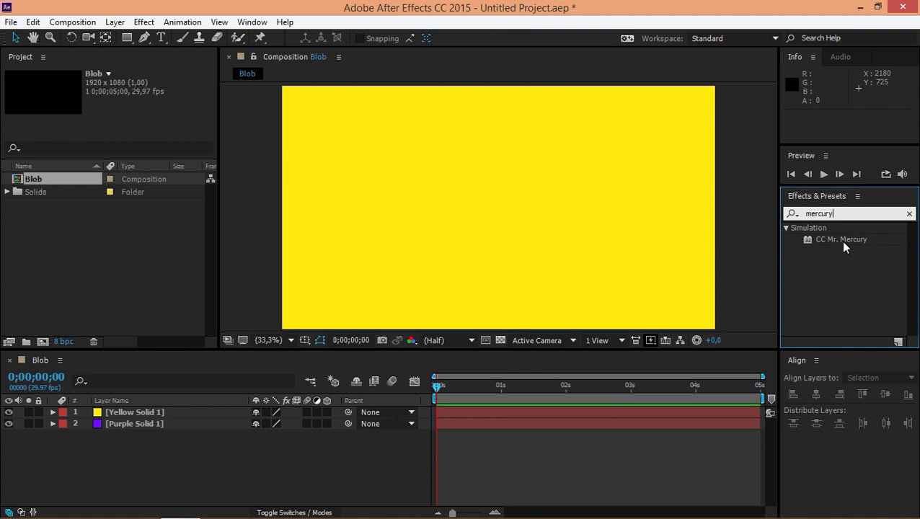
{"action": "left_click_drag", "start_coordinate": [843, 241], "coordinate": [843, 243]}
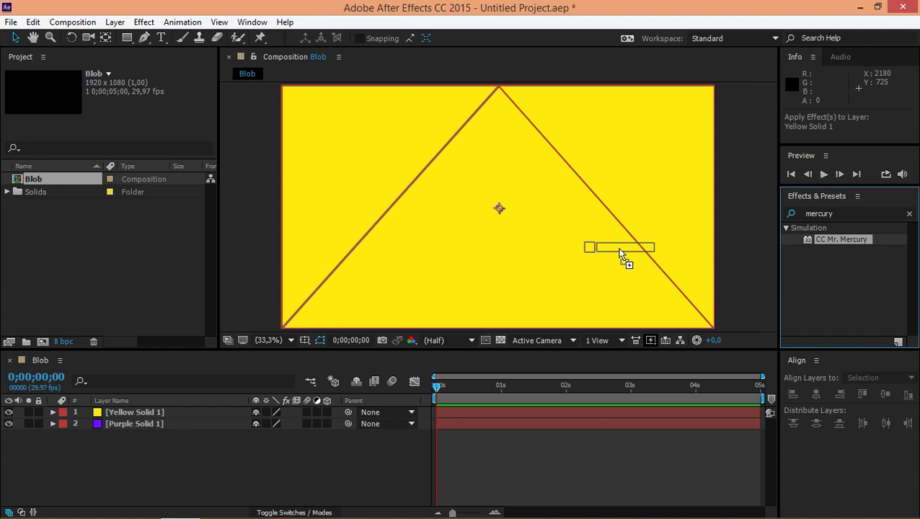
{"action": "left_click_drag", "start_coordinate": [843, 241], "coordinate": [442, 215]}
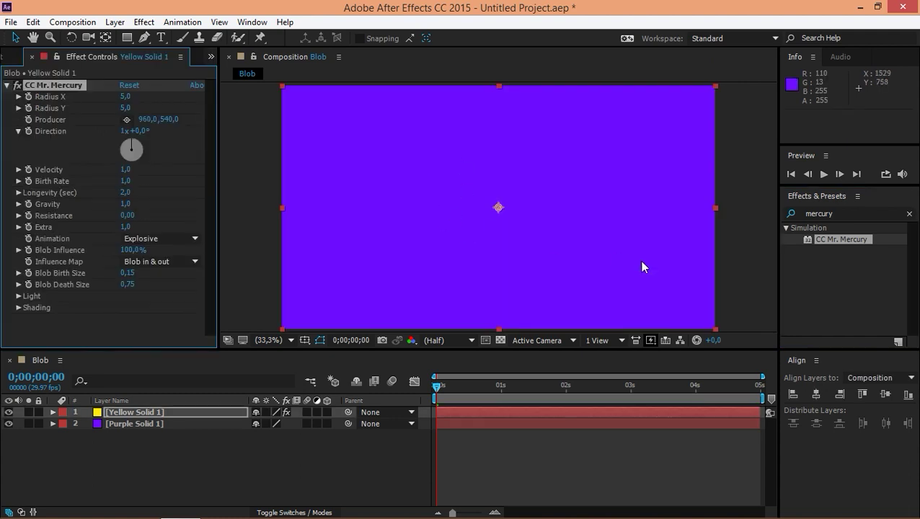
Clear the effects search, preview the Mercury animation, and stop around one second
{"action": "left_click", "coordinate": [909, 213]}
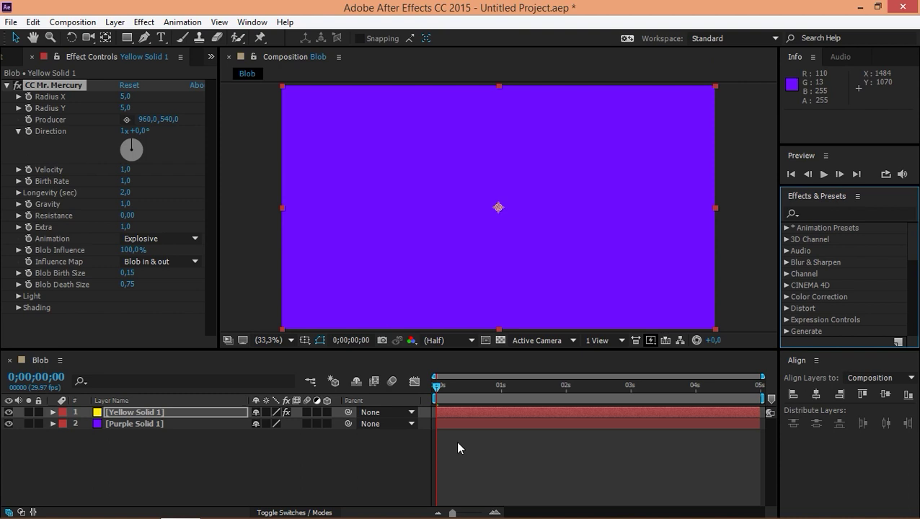
{"action": "key", "text": "space"}
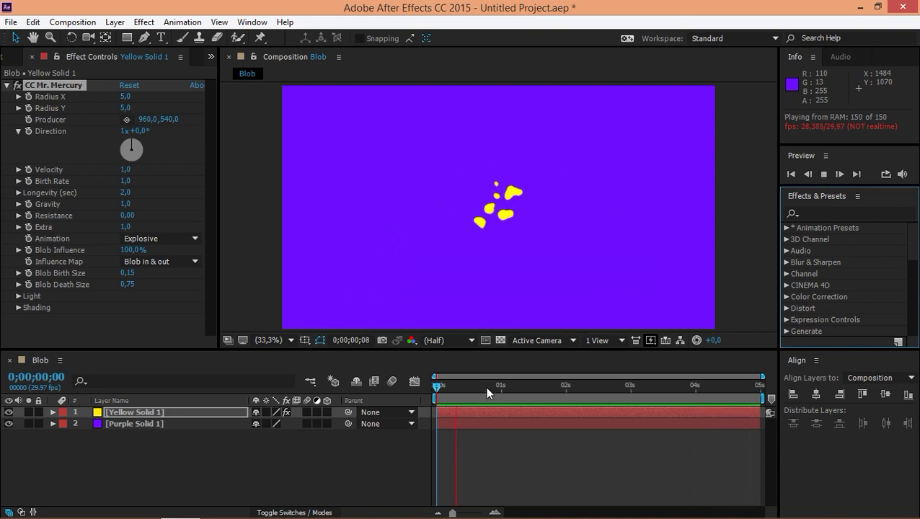
{"action": "mouse_move", "coordinate": [496, 388]}
{"action": "left_mouse_down"}
{"action": "mouse_move", "coordinate": [507, 395]}
{"action": "mouse_move", "coordinate": [471, 405]}
{"action": "mouse_move", "coordinate": [551, 404]}
{"action": "mouse_move", "coordinate": [504, 403]}
{"action": "left_mouse_up"}
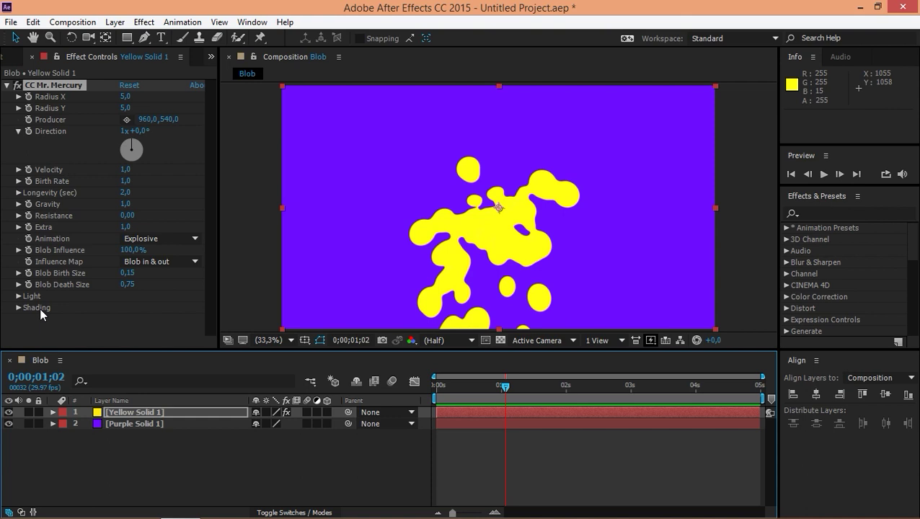
Set CC Mr. Mercury's Light Intensity to 0, then move to about one second
{"action": "left_click", "coordinate": [18, 296]}
{"action": "scroll", "coordinate": [150, 292], "scroll_direction": "down", "scroll_amount": 2}
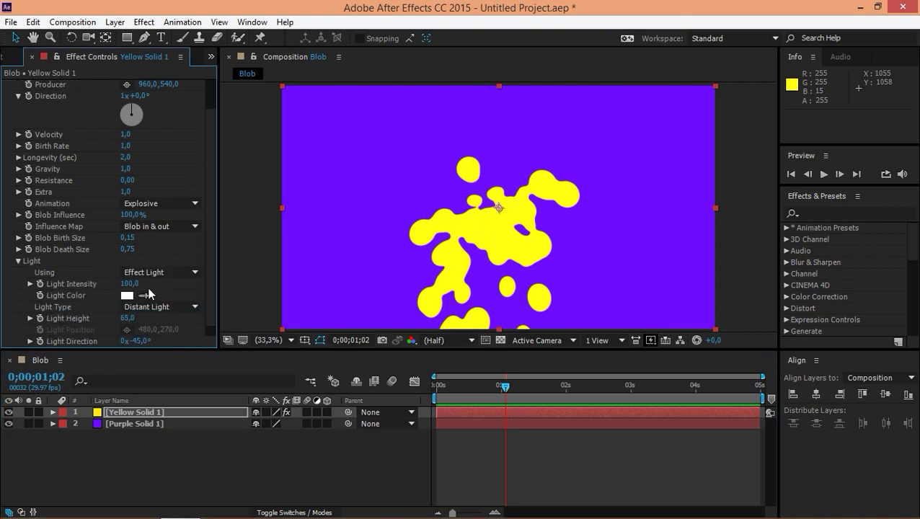
{"action": "left_click", "coordinate": [149, 290]}
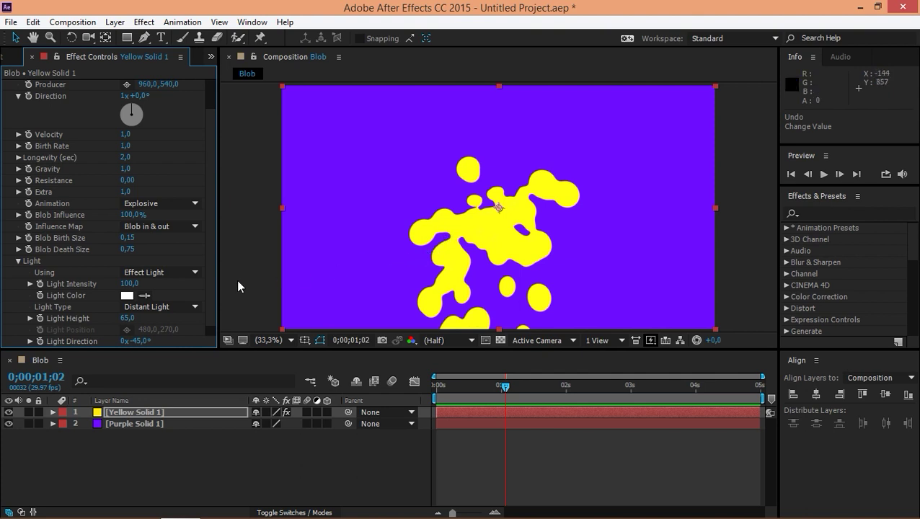
{"action": "left_click", "coordinate": [128, 283]}
{"action": "type", "text": "0"}
{"action": "key", "text": "Return"}
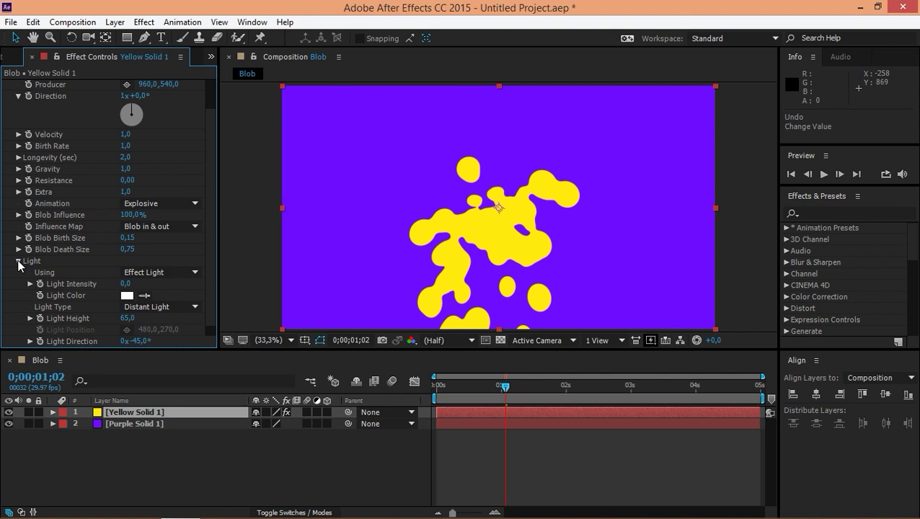
{"action": "left_click", "coordinate": [18, 260]}
{"action": "mouse_move", "coordinate": [503, 395]}
{"action": "left_mouse_down"}
{"action": "mouse_move", "coordinate": [457, 398]}
{"action": "mouse_move", "coordinate": [514, 399]}
{"action": "left_mouse_up"}
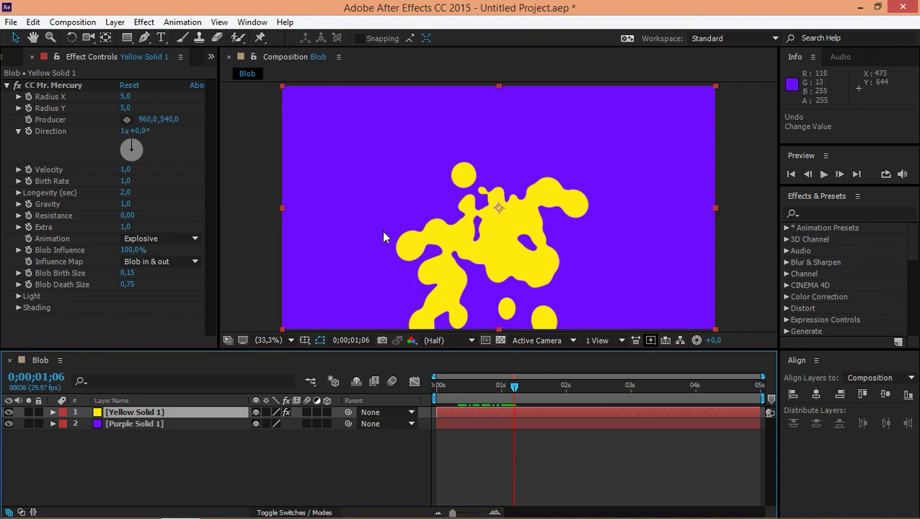
Set Mercury's Radius X, Radius Y and Velocity all to 0
{"action": "left_click", "coordinate": [125, 97]}
{"action": "type", "text": "0"}
{"action": "key", "text": "Return"}
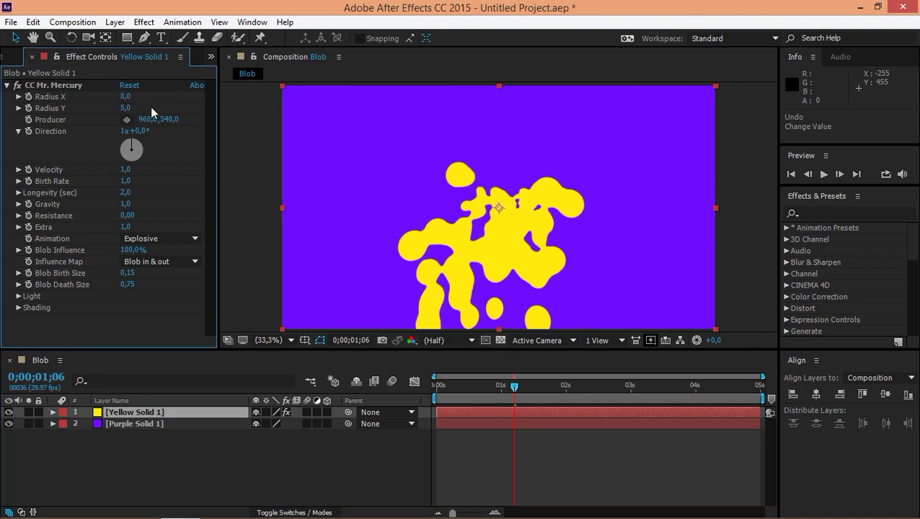
{"action": "left_click", "coordinate": [124, 108]}
{"action": "type", "text": "0"}
{"action": "key", "text": "Return"}
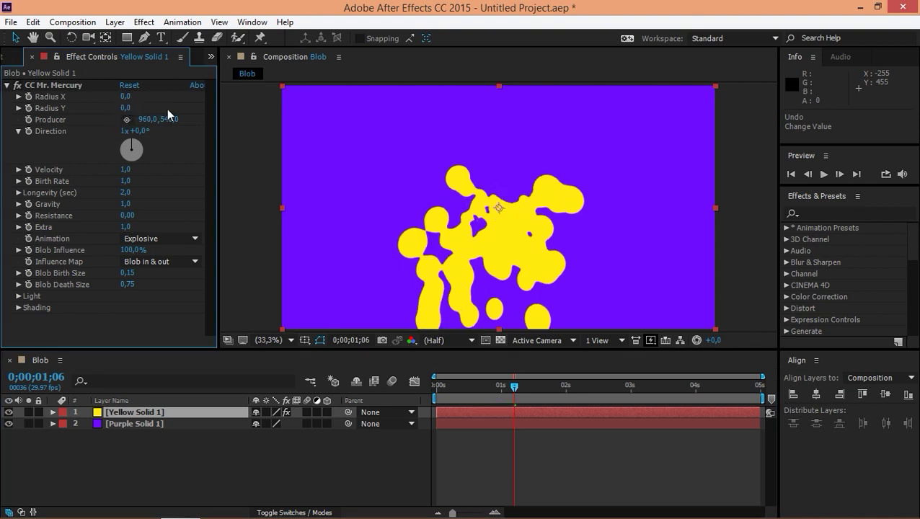
{"action": "left_click", "coordinate": [125, 171]}
{"action": "type", "text": "0"}
{"action": "key", "text": "Return"}
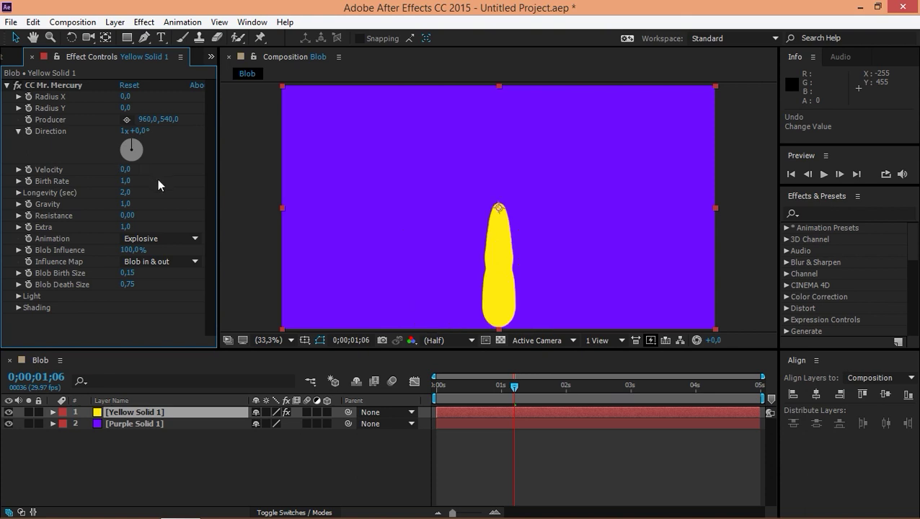
Preview the animation from near the start, stopping around 0;00;01;12
{"action": "left_click_drag", "start_coordinate": [514, 387], "coordinate": [435, 413]}
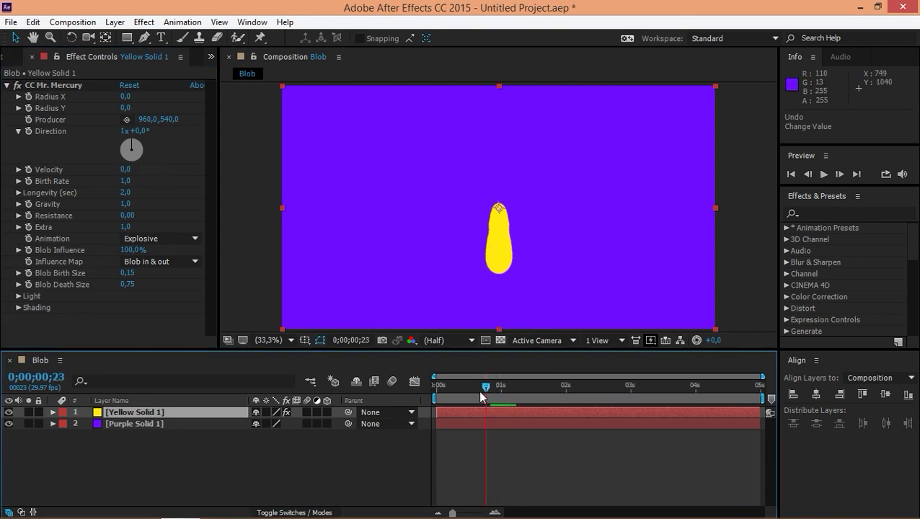
{"action": "key", "text": "space"}
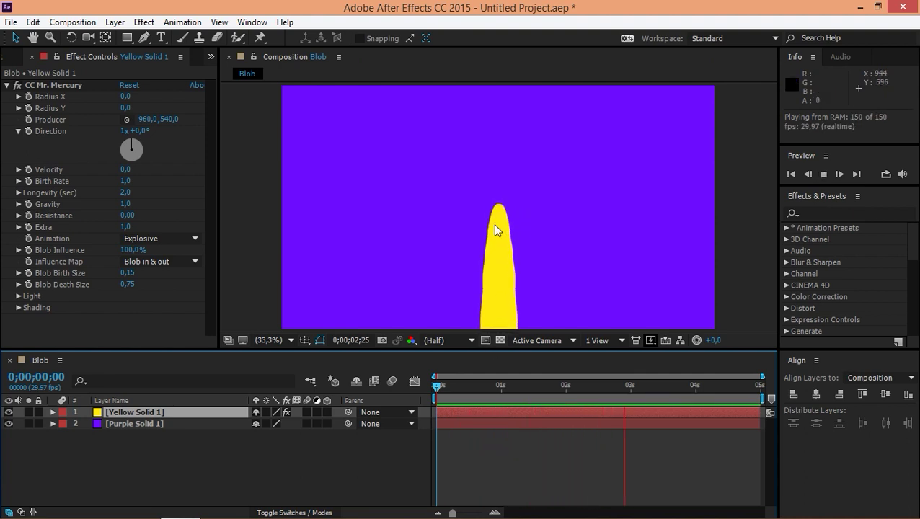
{"action": "left_click_drag", "start_coordinate": [505, 382], "coordinate": [529, 399]}
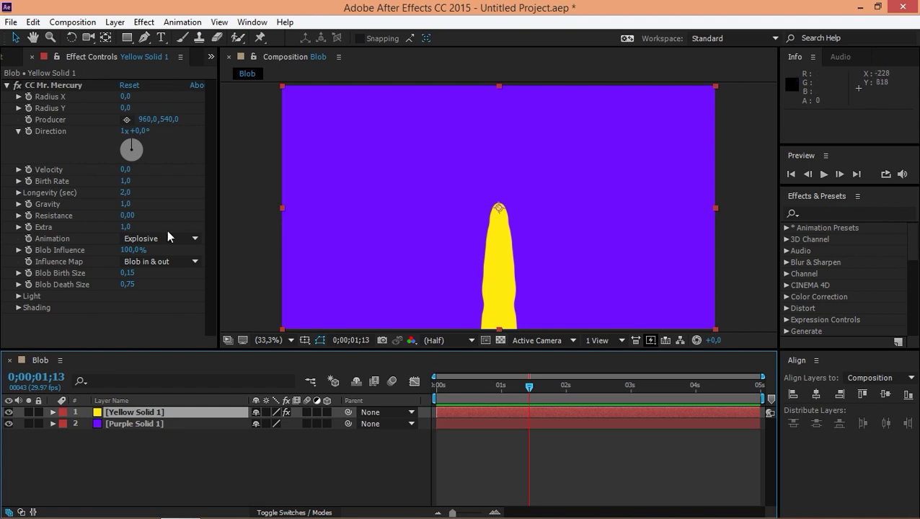
Set Mercury's Birth Rate to 8 and Longevity to 0,2
{"action": "left_click", "coordinate": [127, 181]}
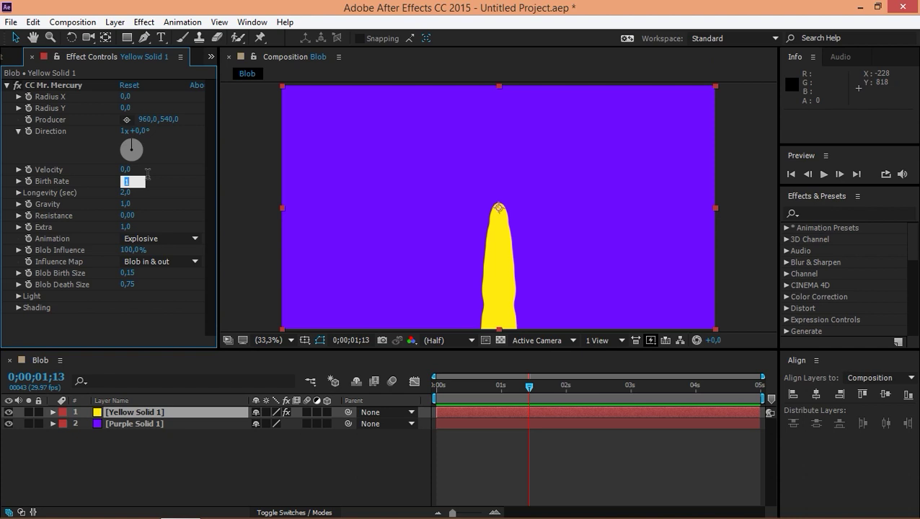
{"action": "type", "text": "8"}
{"action": "key", "text": "Return"}
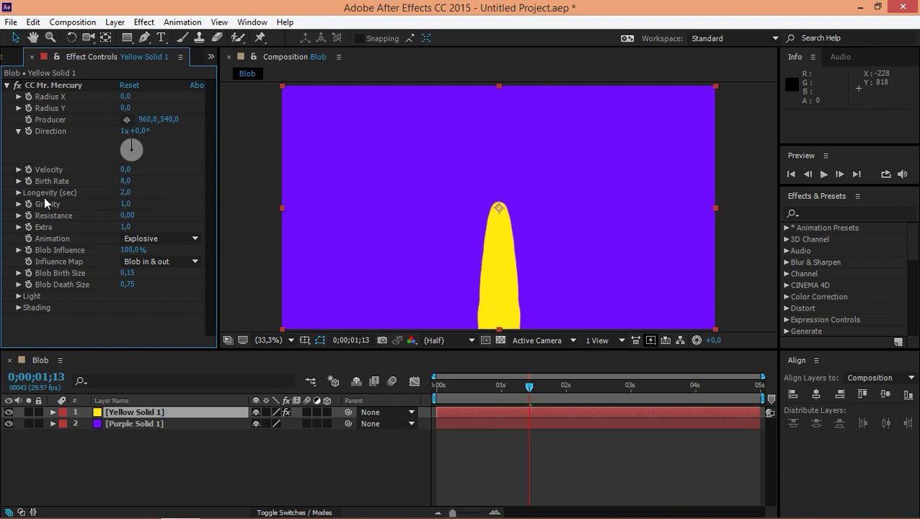
{"action": "left_click", "coordinate": [125, 192]}
{"action": "type", "text": "0,2"}
{"action": "key", "text": "Return"}
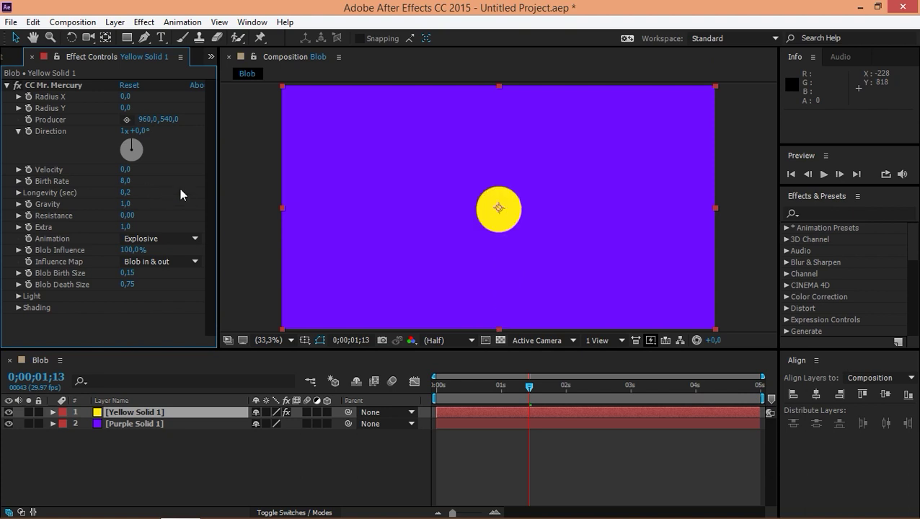
Set Resistance 5, Blob Death Size and Blob Birth Size 0,6, then preview from the start
{"action": "left_click", "coordinate": [133, 216]}
{"action": "type", "text": "5"}
{"action": "key", "text": "Return"}
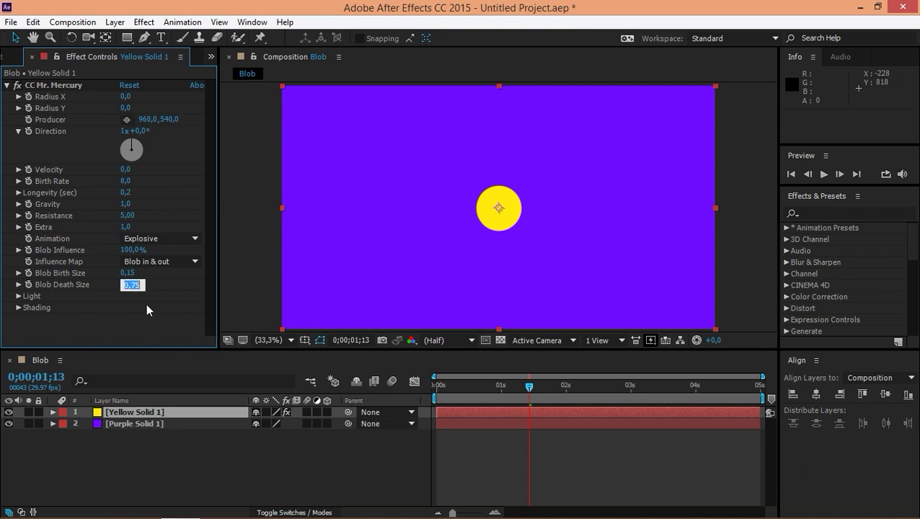
{"action": "type", "text": "0,1"}
{"action": "key", "text": "Return"}
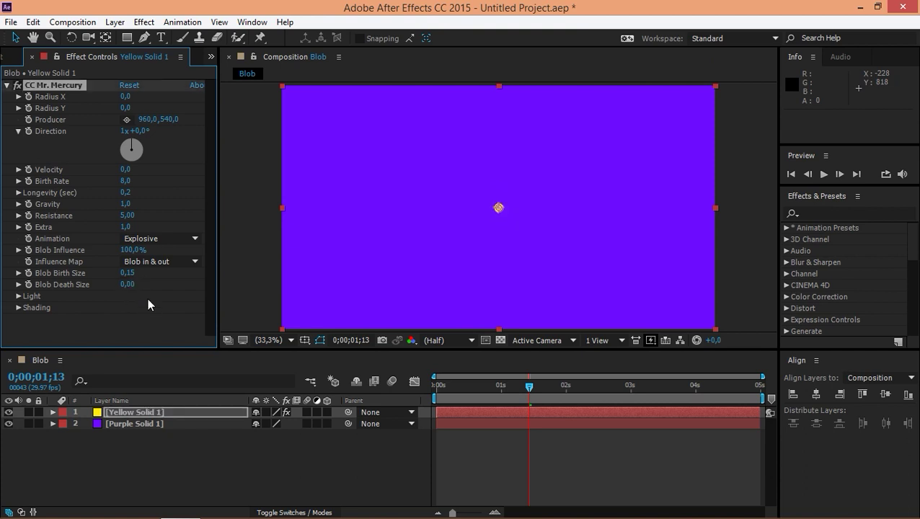
{"action": "left_click", "coordinate": [127, 273]}
{"action": "type", "text": "0,6"}
{"action": "key", "text": "Return"}
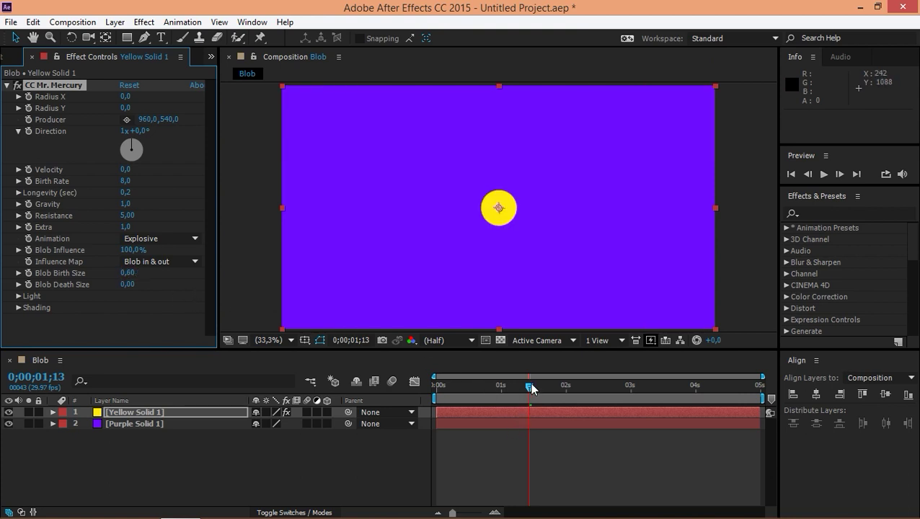
{"action": "left_click_drag", "start_coordinate": [531, 388], "coordinate": [437, 393]}
{"action": "key", "text": "space"}
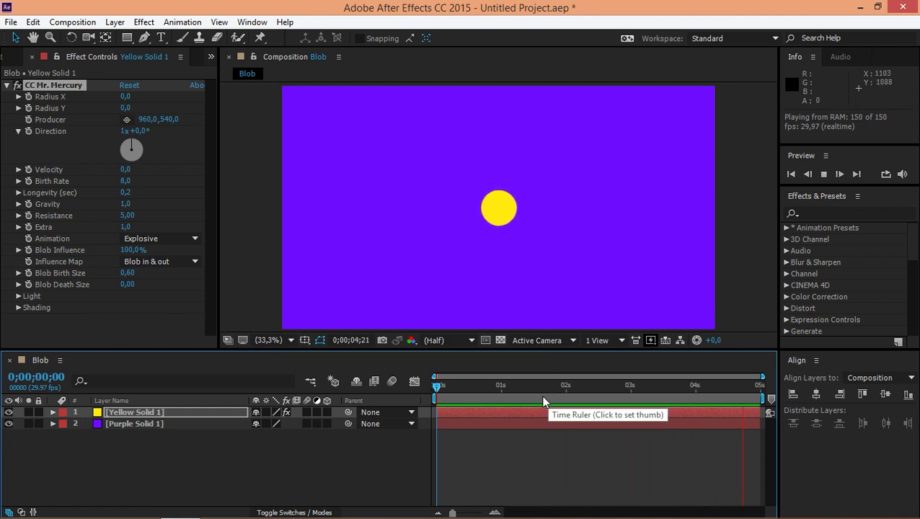
Open Window > Motion Sketch with capture speed 90% and smoothing 15, time back at zero
{"action": "key", "text": "space"}
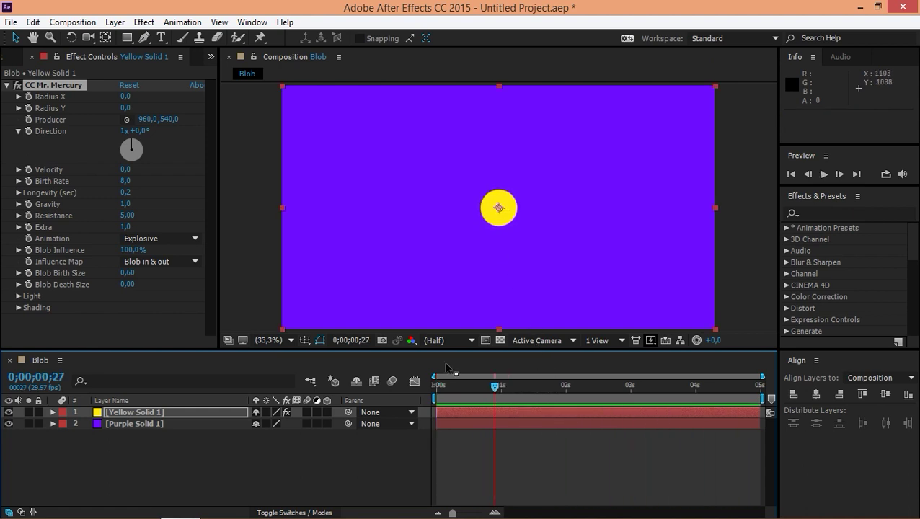
{"action": "left_click", "coordinate": [249, 23]}
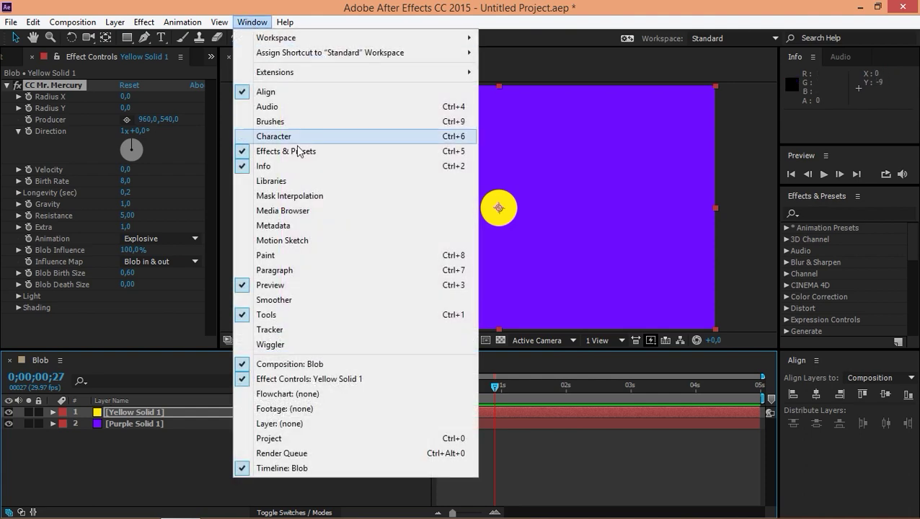
{"action": "left_click", "coordinate": [318, 242]}
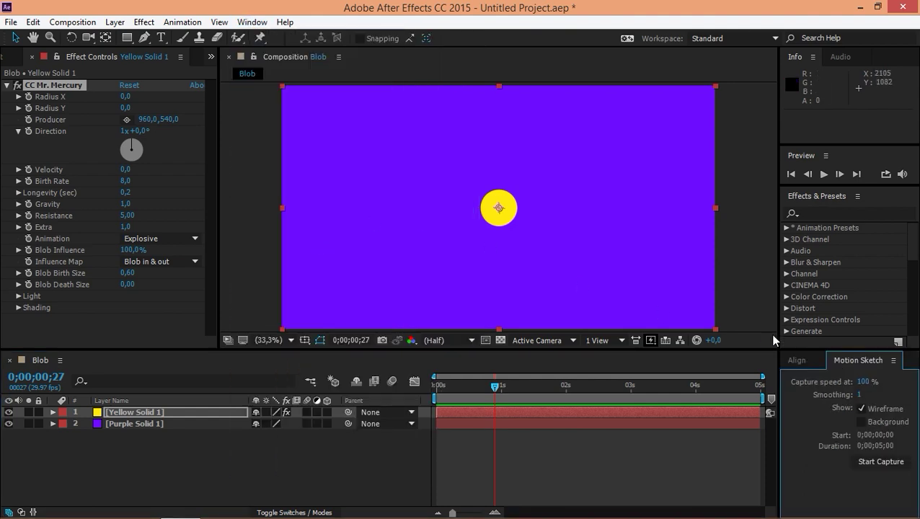
{"action": "left_click", "coordinate": [863, 381]}
{"action": "type", "text": "90"}
{"action": "key", "text": "Return"}
{"action": "left_click", "coordinate": [858, 395]}
{"action": "type", "text": "15"}
{"action": "key", "text": "Return"}
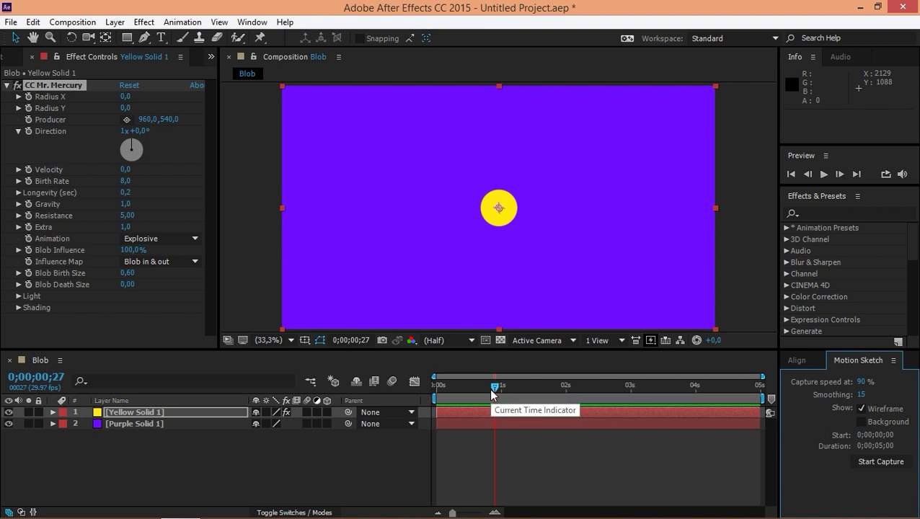
{"action": "left_click_drag", "start_coordinate": [495, 385], "coordinate": [429, 382]}
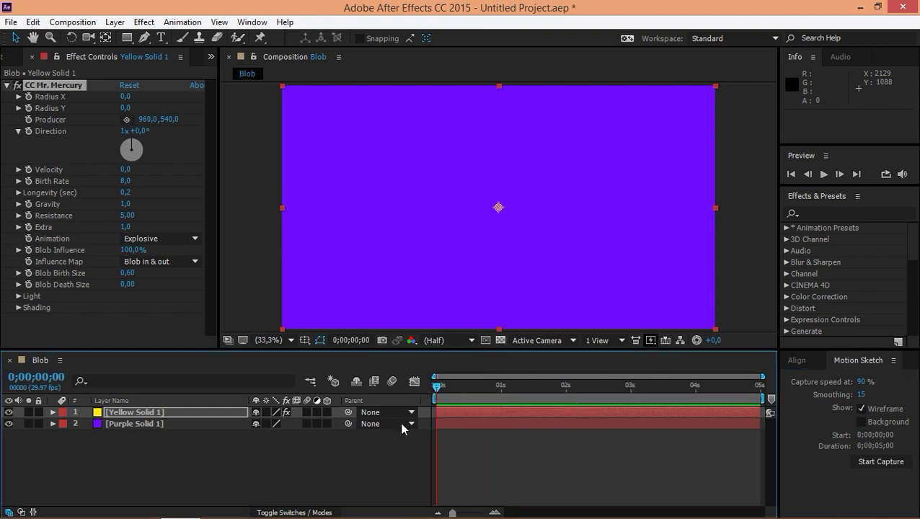
Capture a looping hand-drawn path for the yellow solid with Motion Sketch and play it back
{"action": "left_click", "coordinate": [858, 460]}
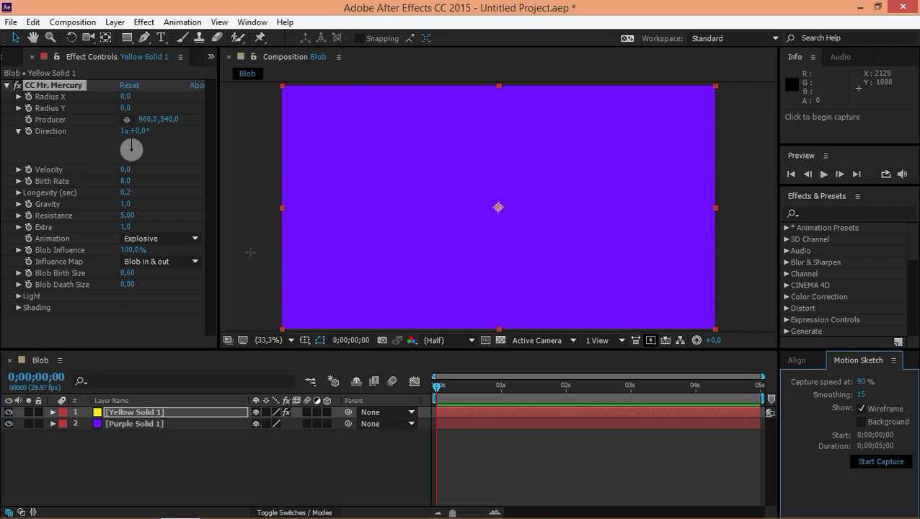
{"action": "mouse_move", "coordinate": [231, 276]}
{"action": "left_mouse_down"}
{"action": "mouse_move", "coordinate": [554, 251]}
{"action": "mouse_move", "coordinate": [764, 142]}
{"action": "left_mouse_up"}
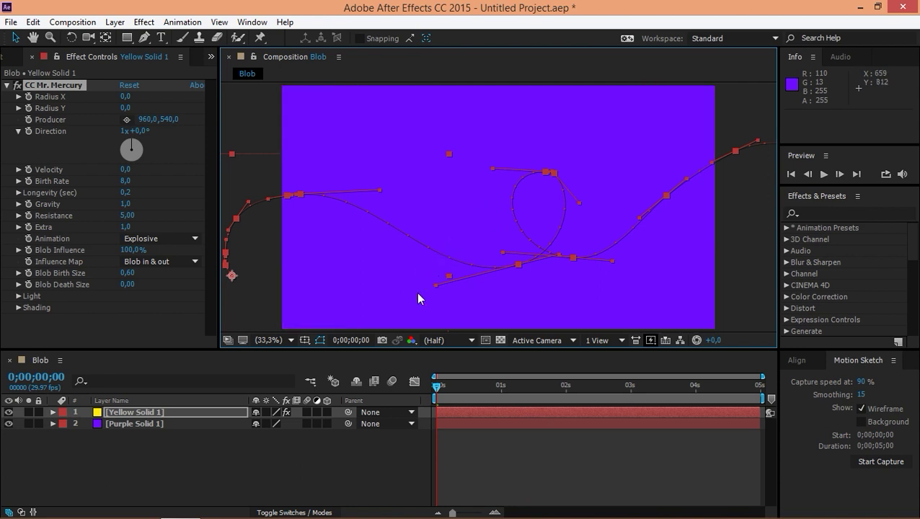
{"action": "key", "text": "space"}
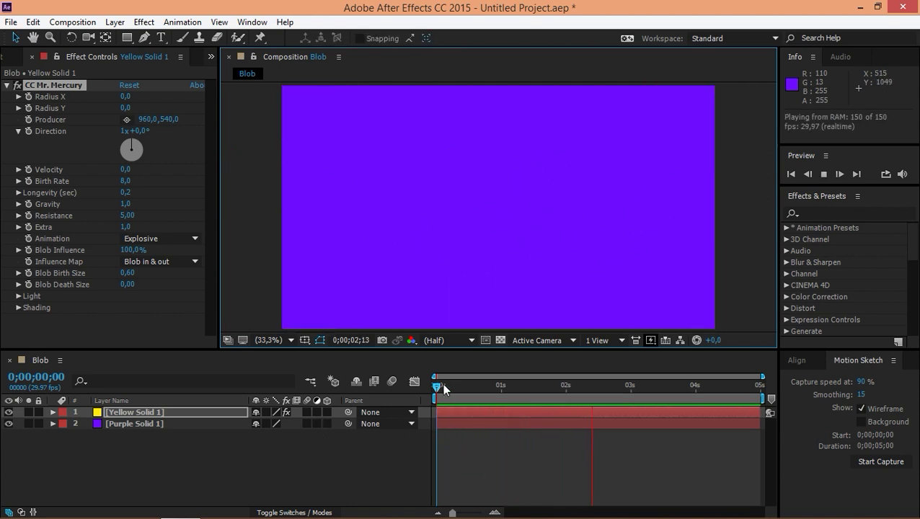
{"action": "left_click_drag", "start_coordinate": [442, 382], "coordinate": [503, 396]}
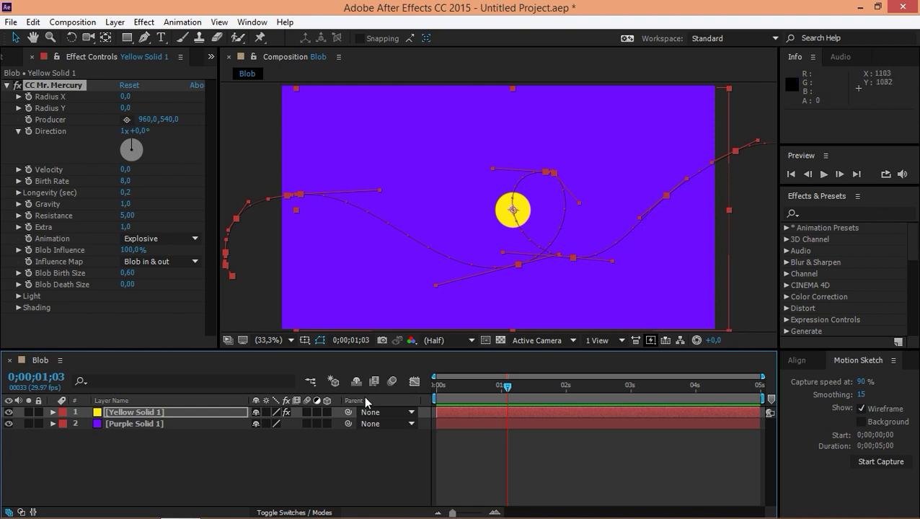
Cut all 13 sketched Position keyframes from the purple solid layer
{"action": "key", "text": "p"}
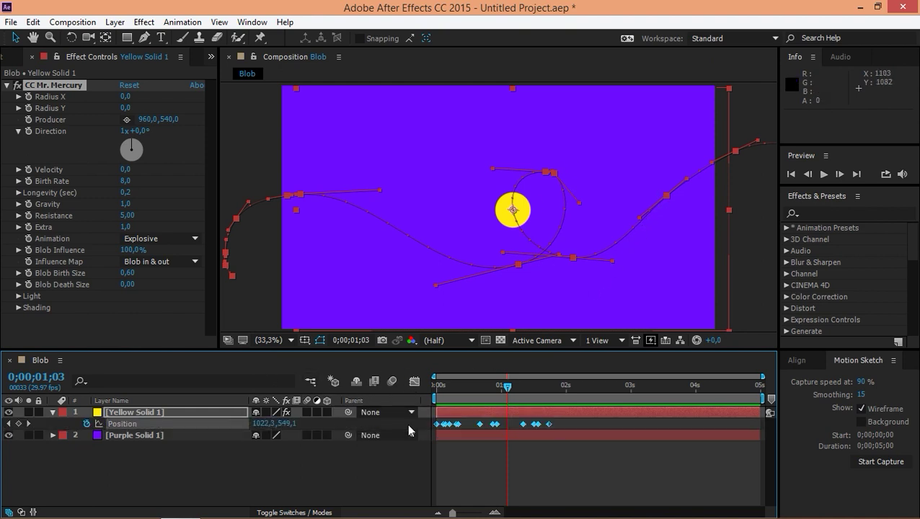
{"action": "left_click_drag", "start_coordinate": [567, 420], "coordinate": [433, 429]}
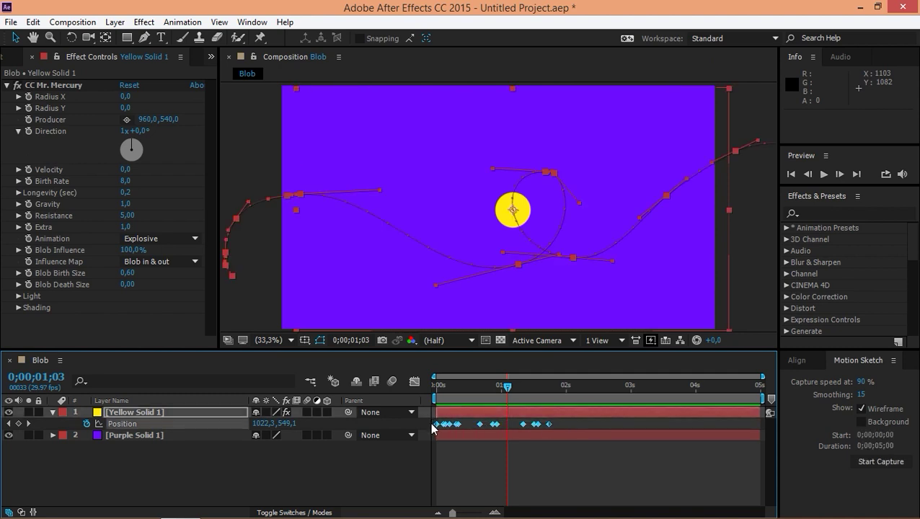
{"action": "key", "text": "ctrl+x"}
{"action": "left_click", "coordinate": [436, 385]}
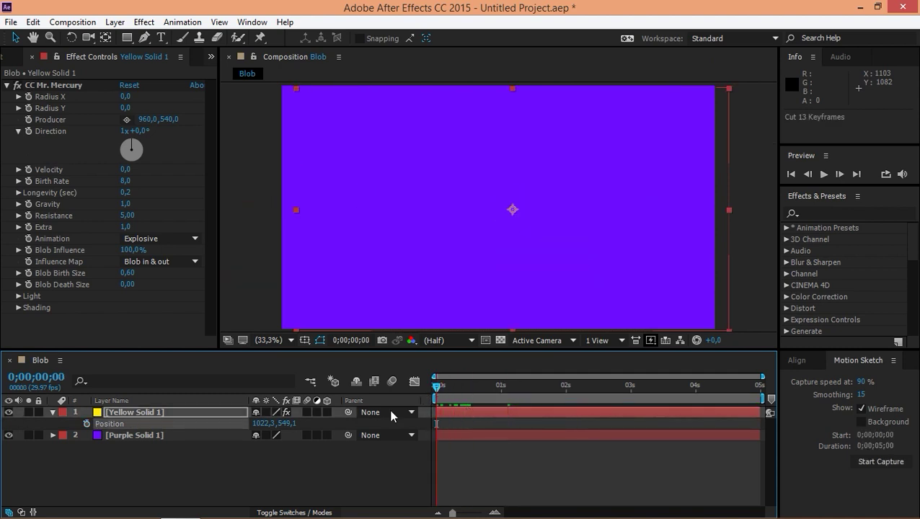
Paste the sketched keyframes onto the CC Mr. Mercury Producer property
{"action": "double_click", "coordinate": [53, 412]}
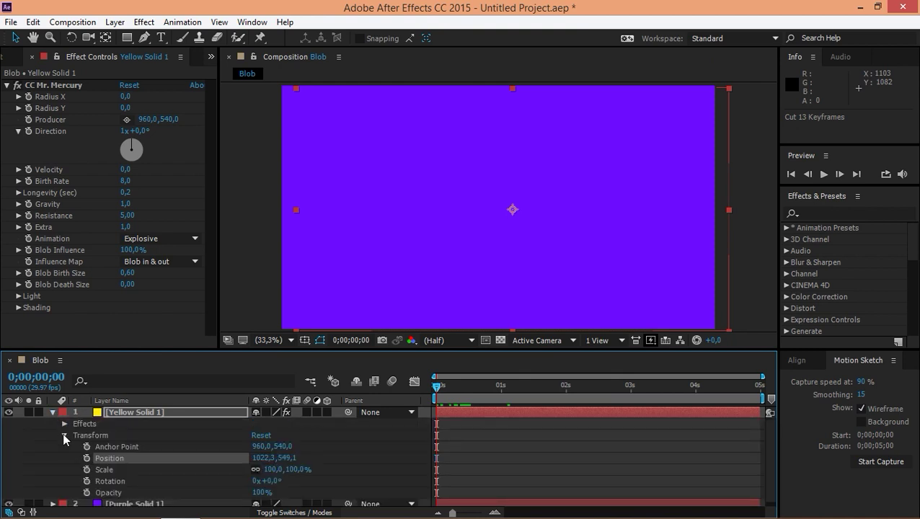
{"action": "left_click", "coordinate": [65, 435]}
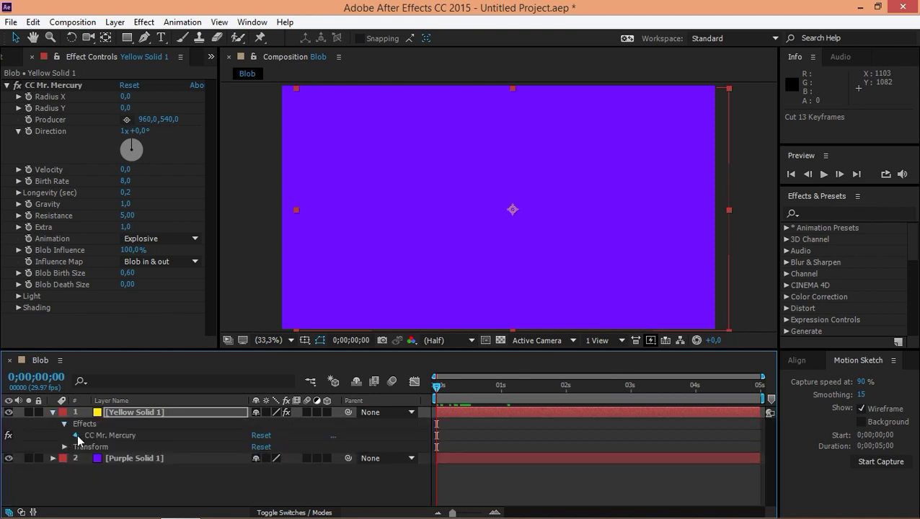
{"action": "left_click", "coordinate": [76, 435]}
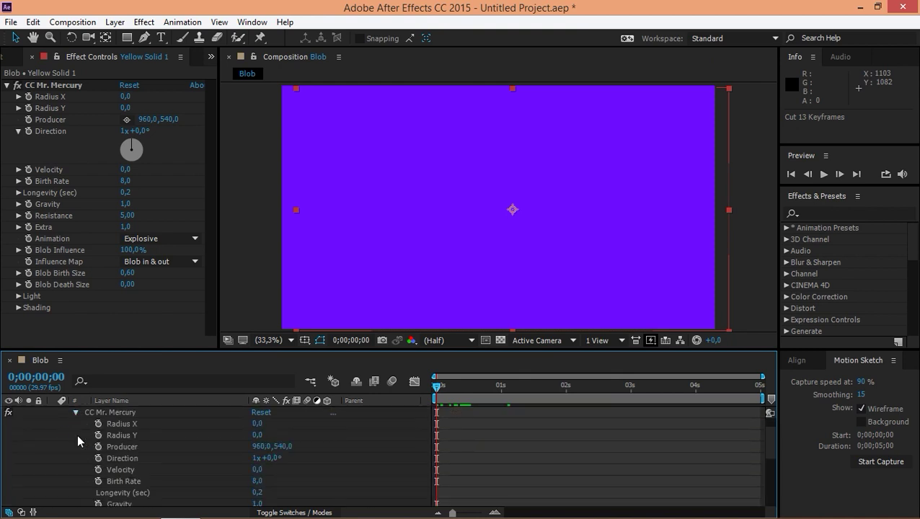
{"action": "left_click", "coordinate": [119, 447]}
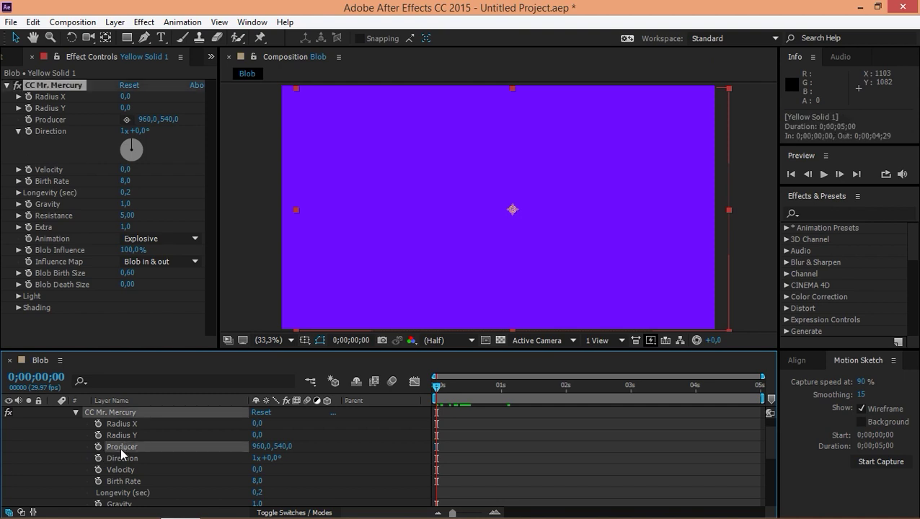
{"action": "key", "text": "ctrl+v"}
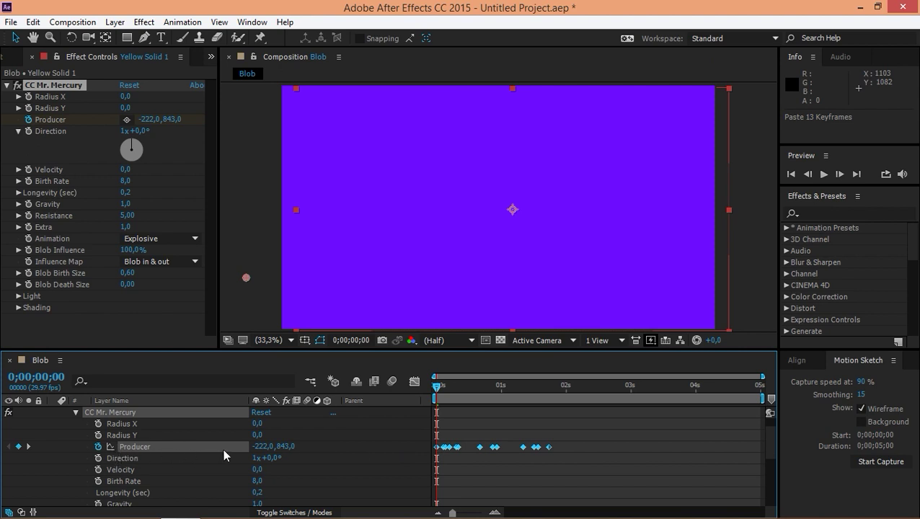
{"action": "scroll", "coordinate": [174, 453], "scroll_direction": "up", "scroll_amount": 2}
{"action": "left_click", "coordinate": [53, 412]}
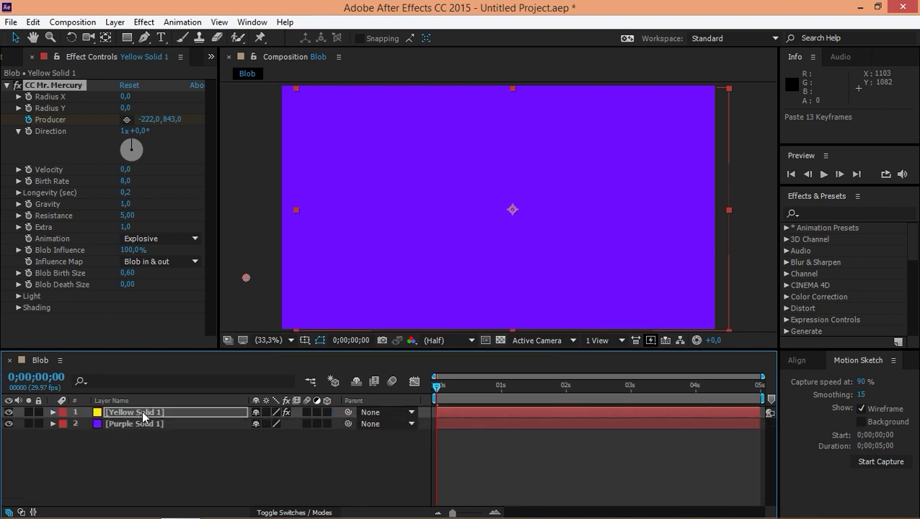
{"action": "left_click", "coordinate": [143, 416]}
{"action": "left_click", "coordinate": [798, 361]}
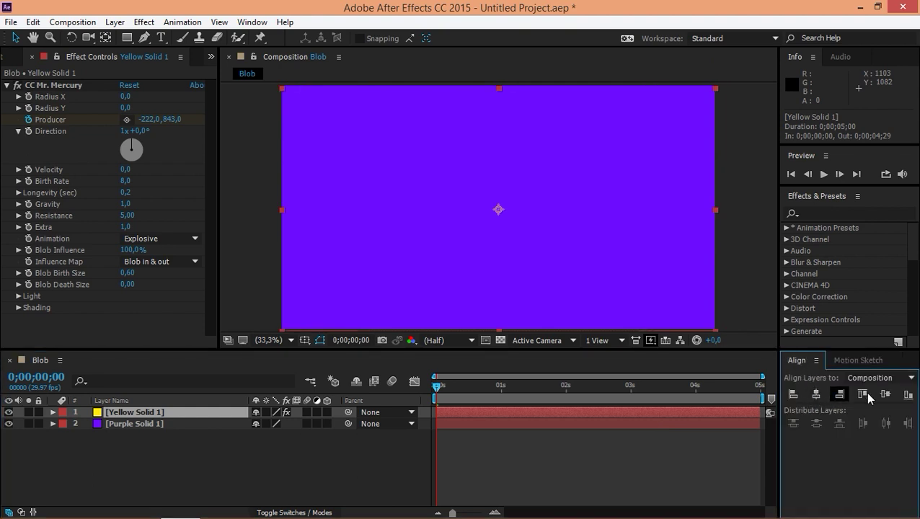
{"action": "left_click", "coordinate": [627, 470]}
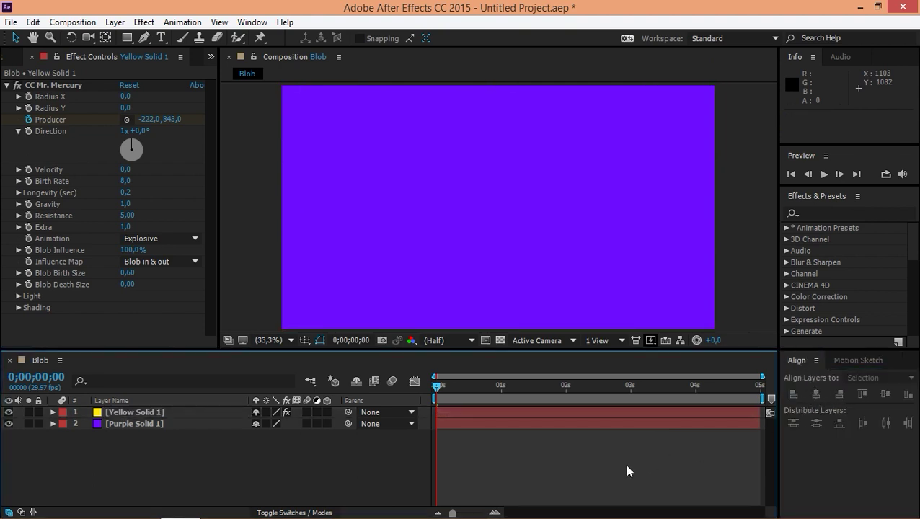
{"action": "key", "text": "space"}
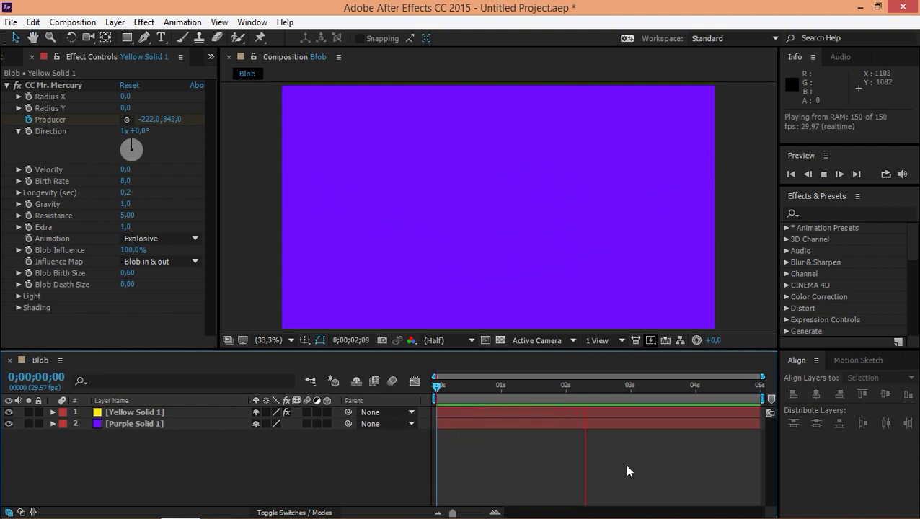
{"action": "key", "text": "space"}
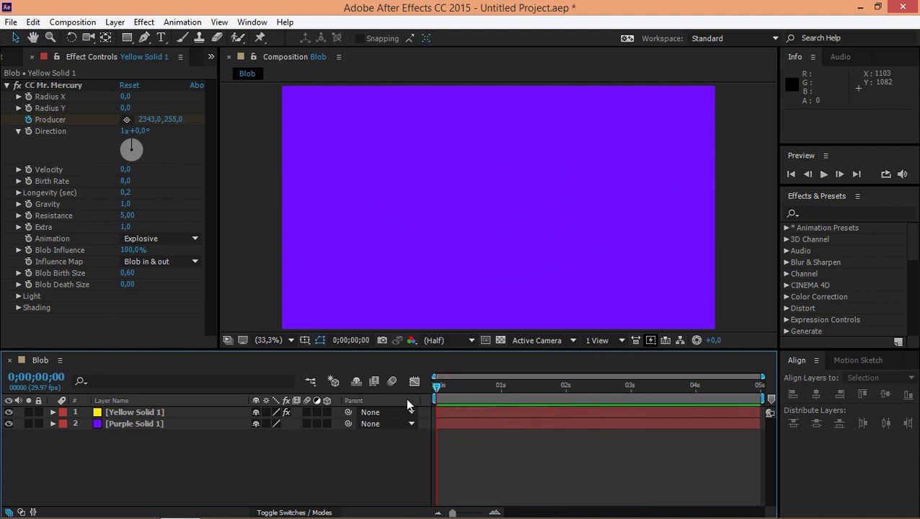